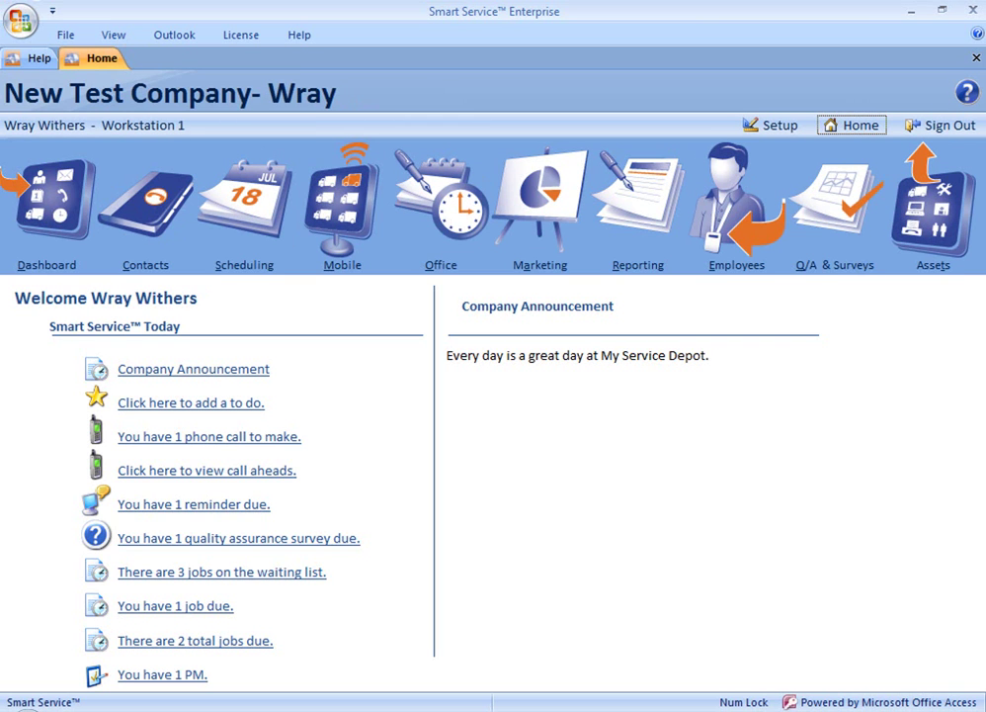
Open the asset list and bring up Truck 002's record for editing
click(935, 219)
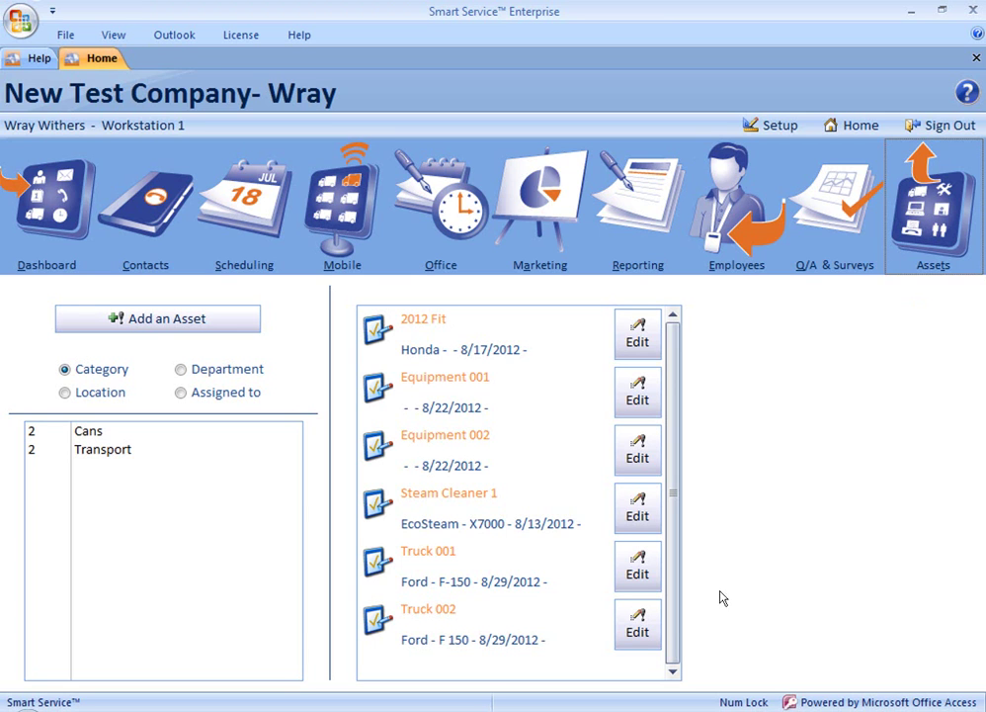
click(644, 623)
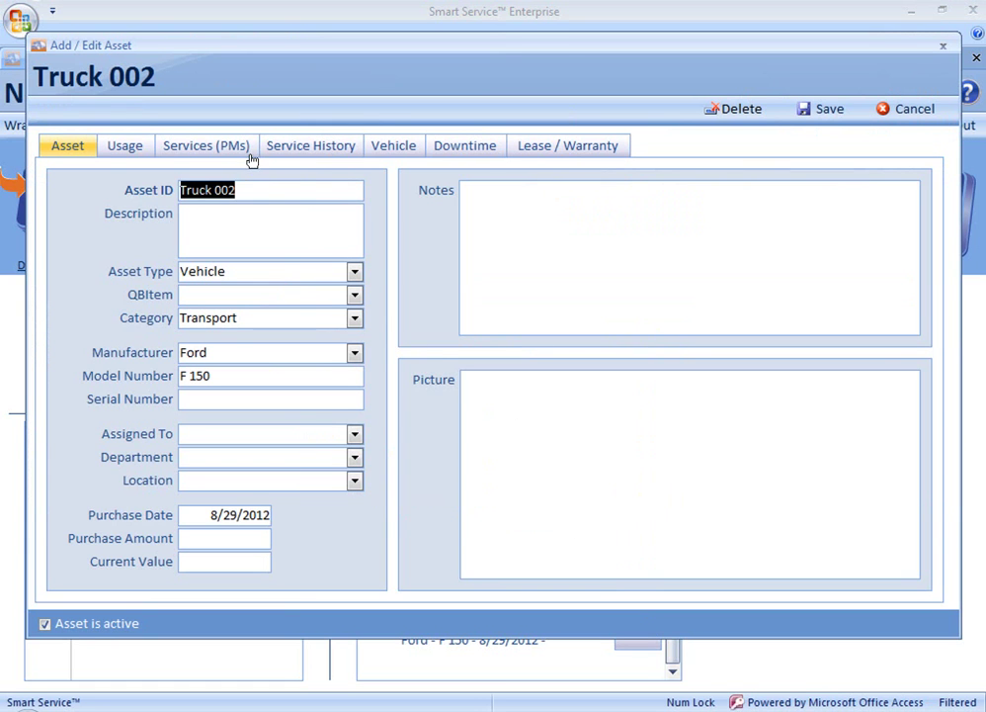
Show Truck 002's Services (PMs) tab with its Miles/Hours and Date PM lists
click(242, 151)
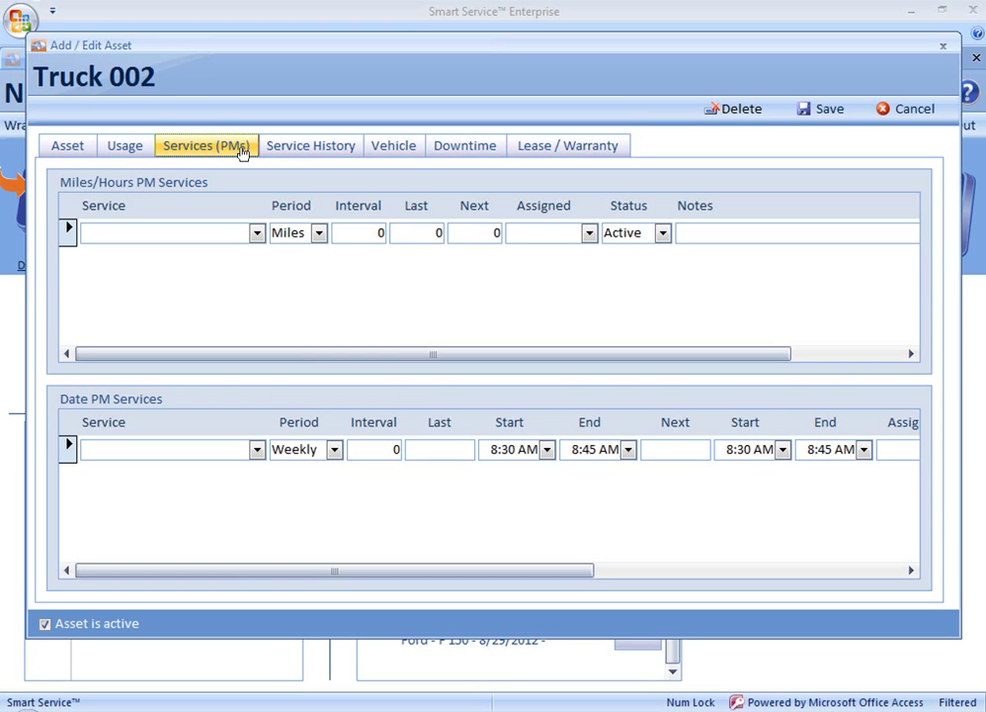
Add an Oil change miles PM with interval 3000, last 15000 and next 18000
click(211, 234)
click(257, 234)
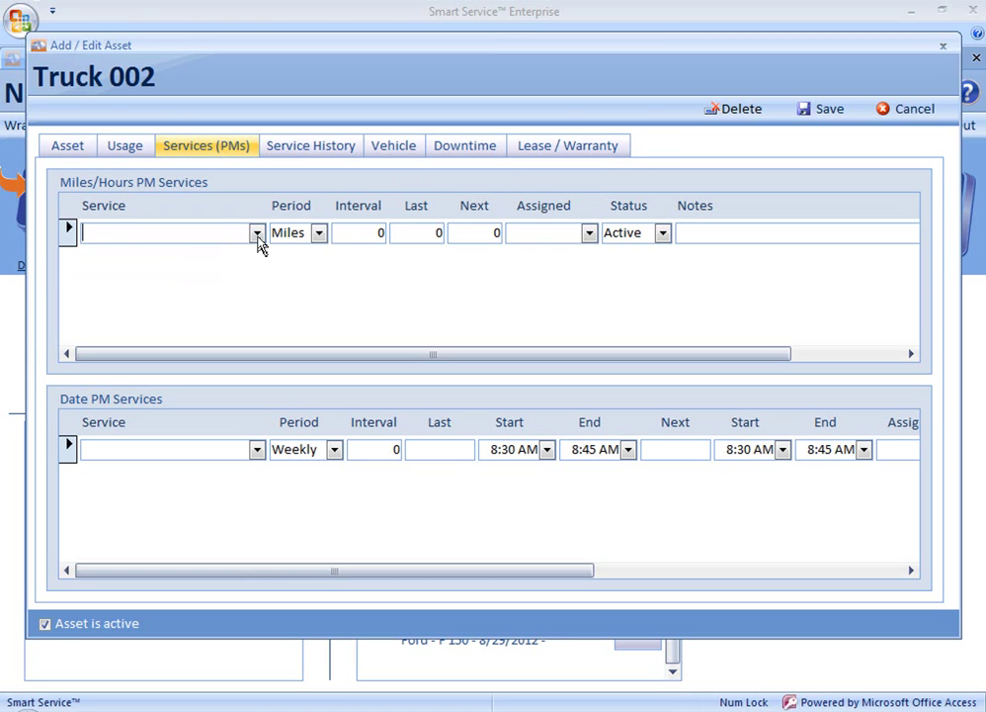
click(257, 233)
click(241, 274)
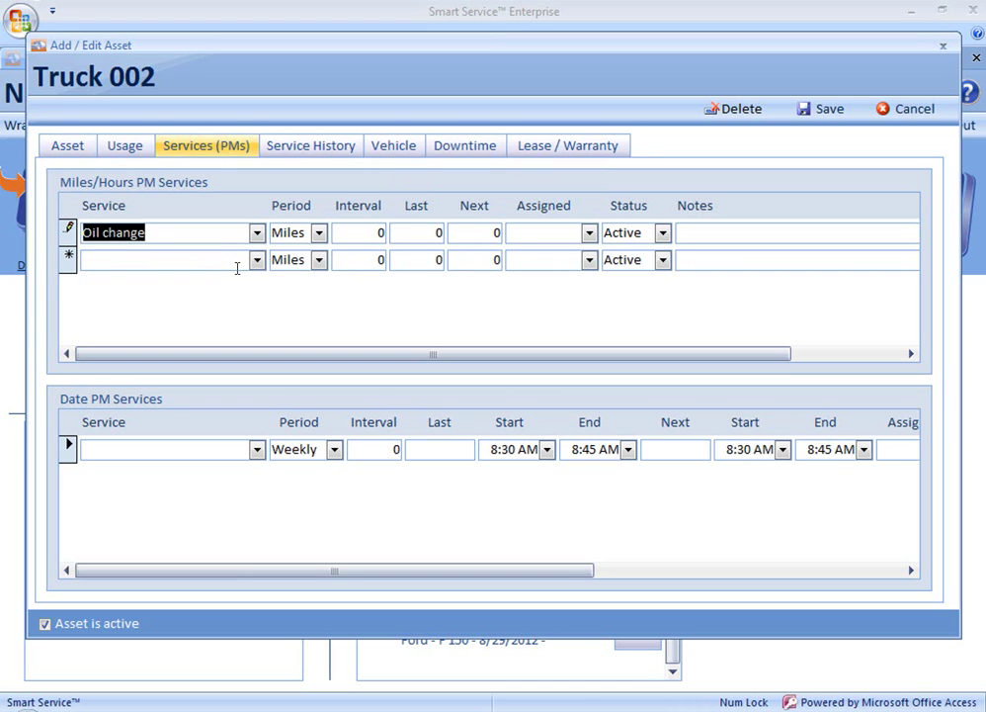
click(357, 232)
text(3000)
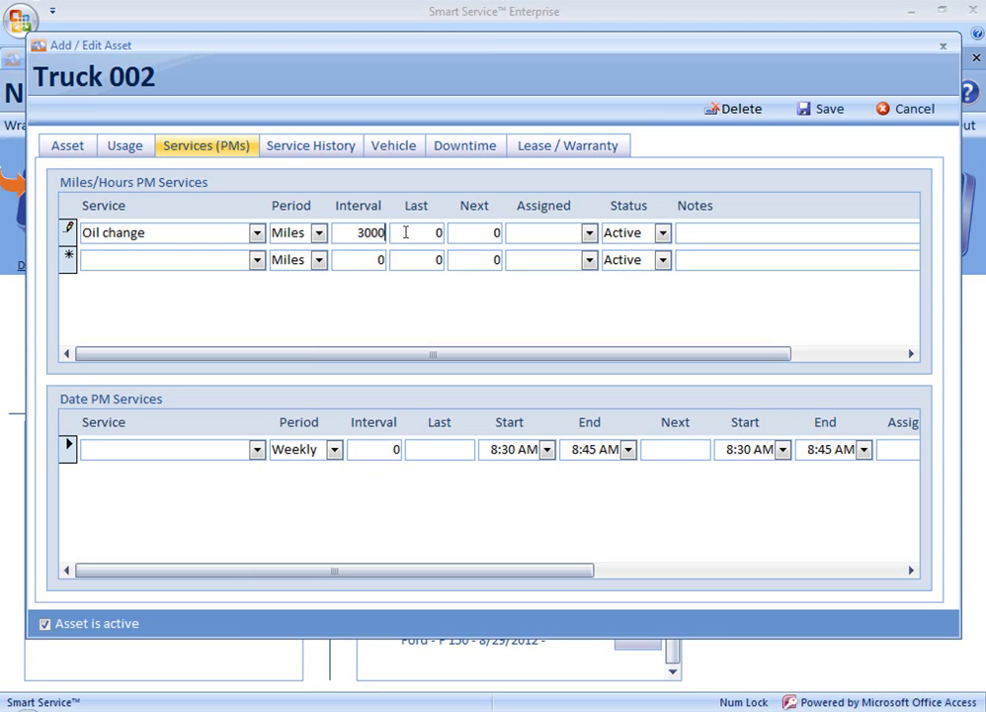
click(405, 233)
text(15000)
key(Tab)
text(18000)
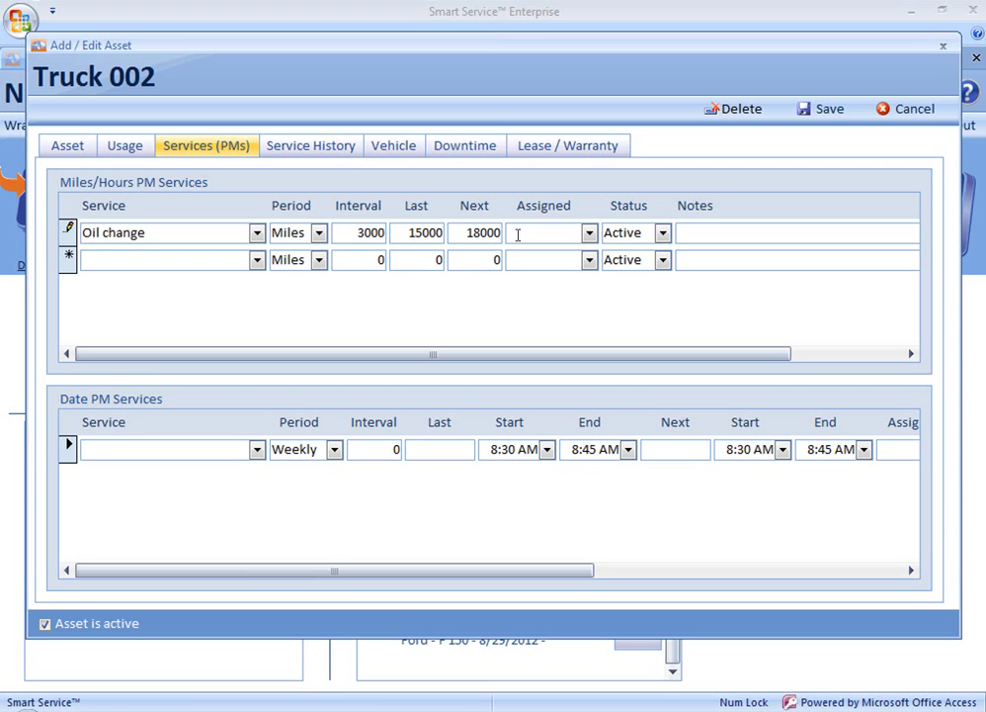
click(590, 234)
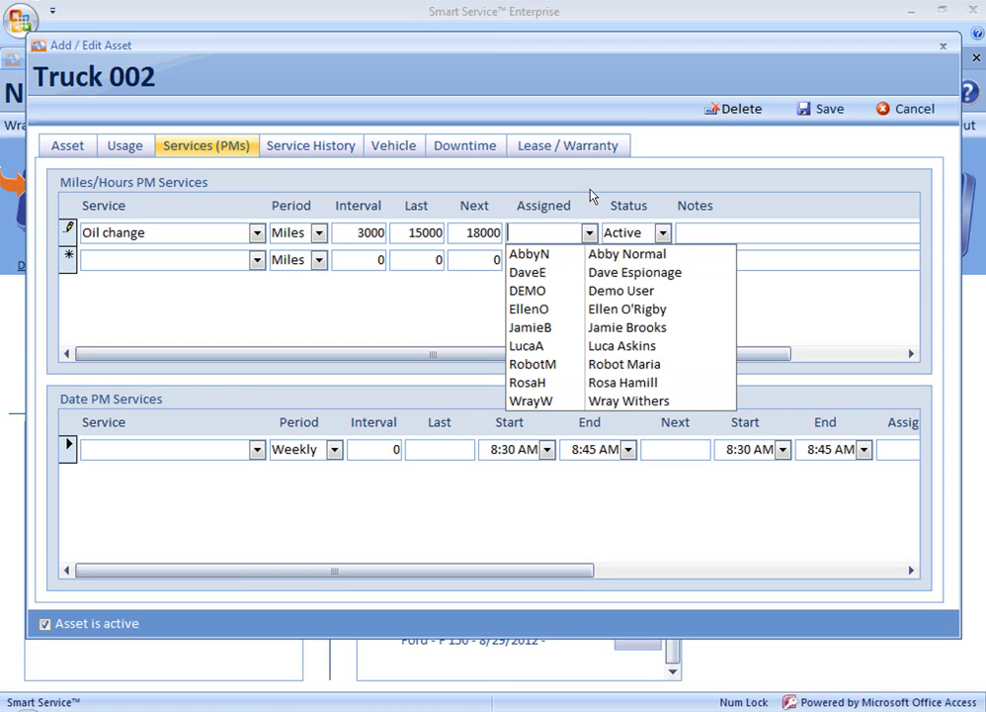
click(591, 194)
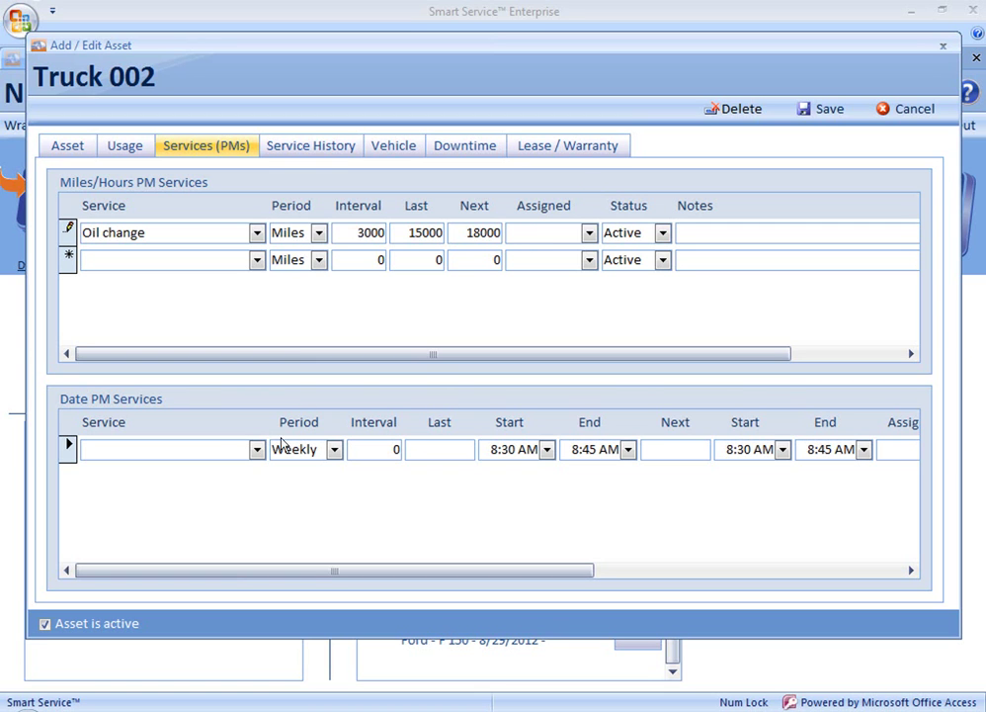
Add a date PM named 'Emmission inspection' repeating Yearly with interval 1
click(232, 447)
text(Emmission inspectio)
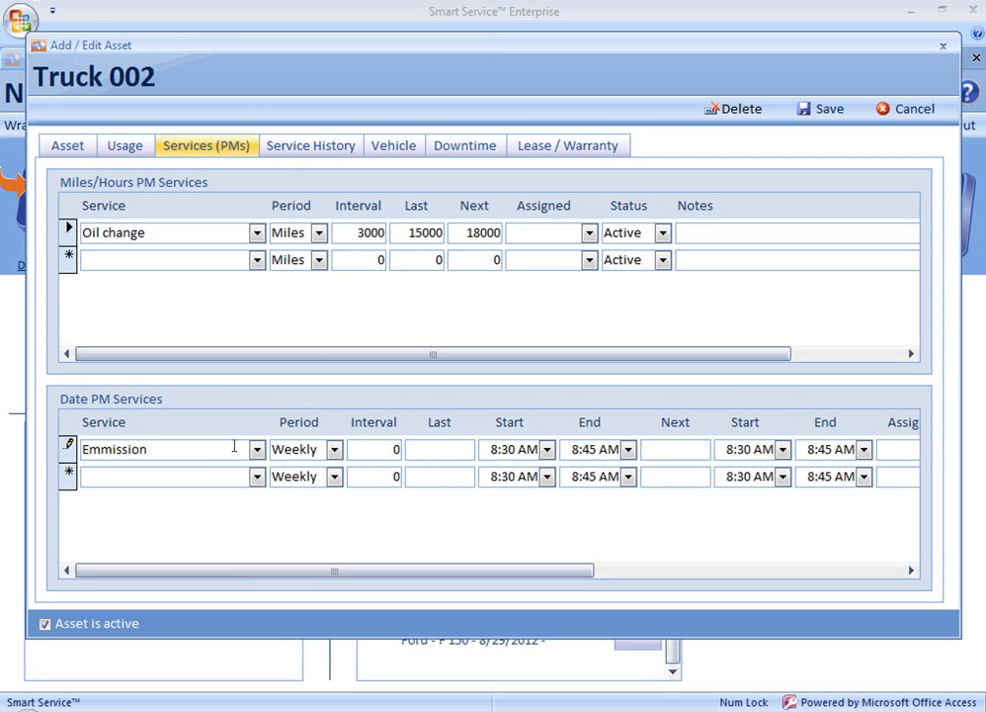
text(n)
click(334, 450)
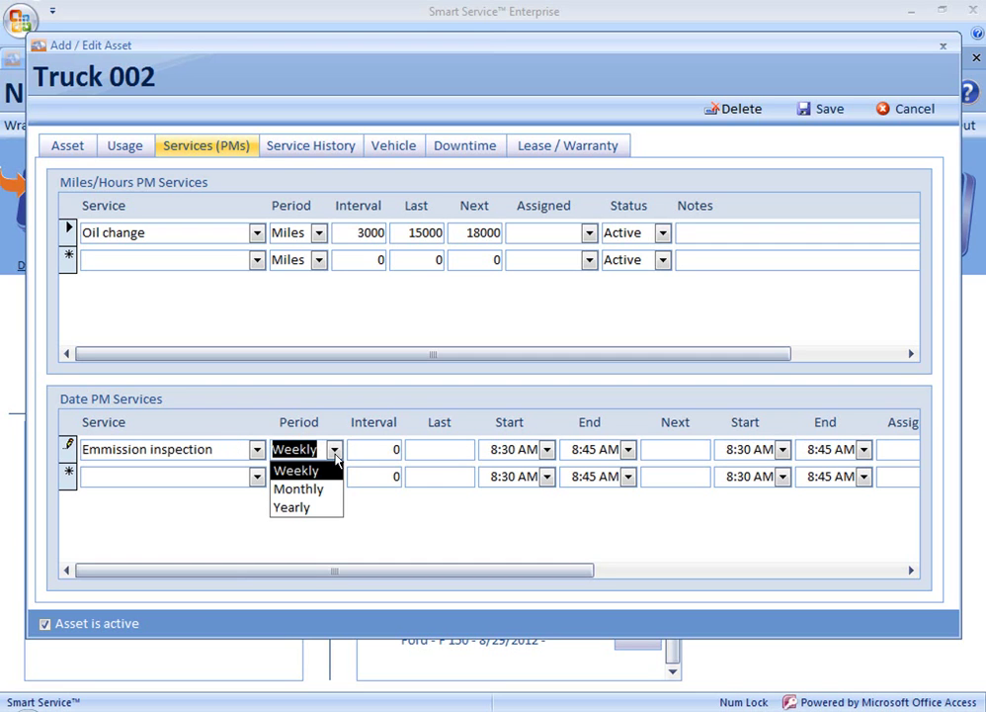
click(326, 508)
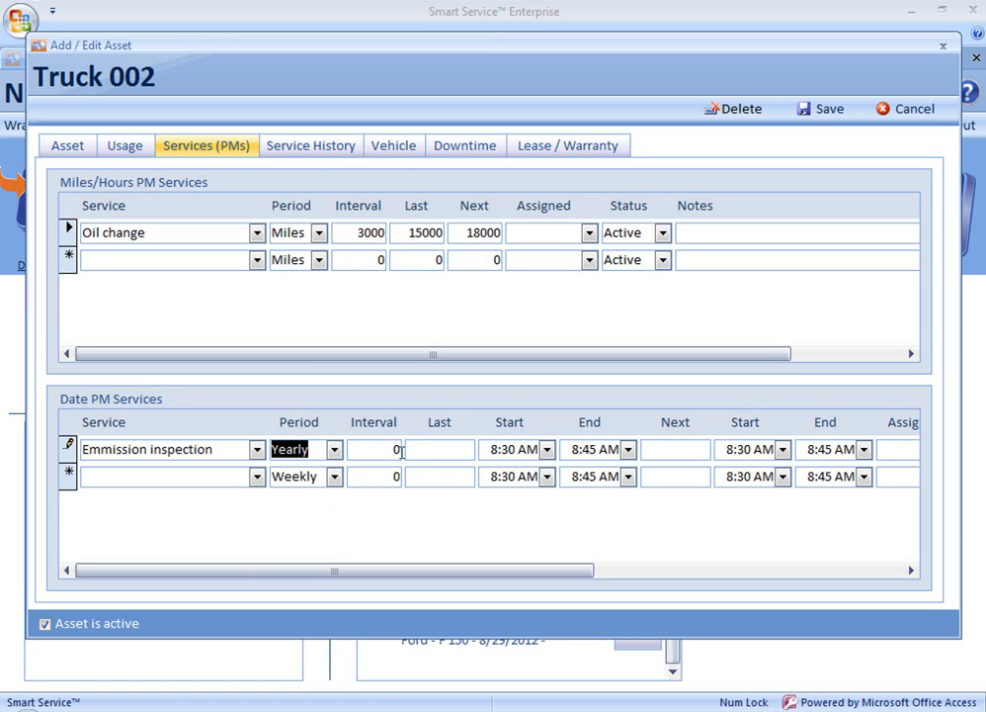
key(Tab)
text(1)
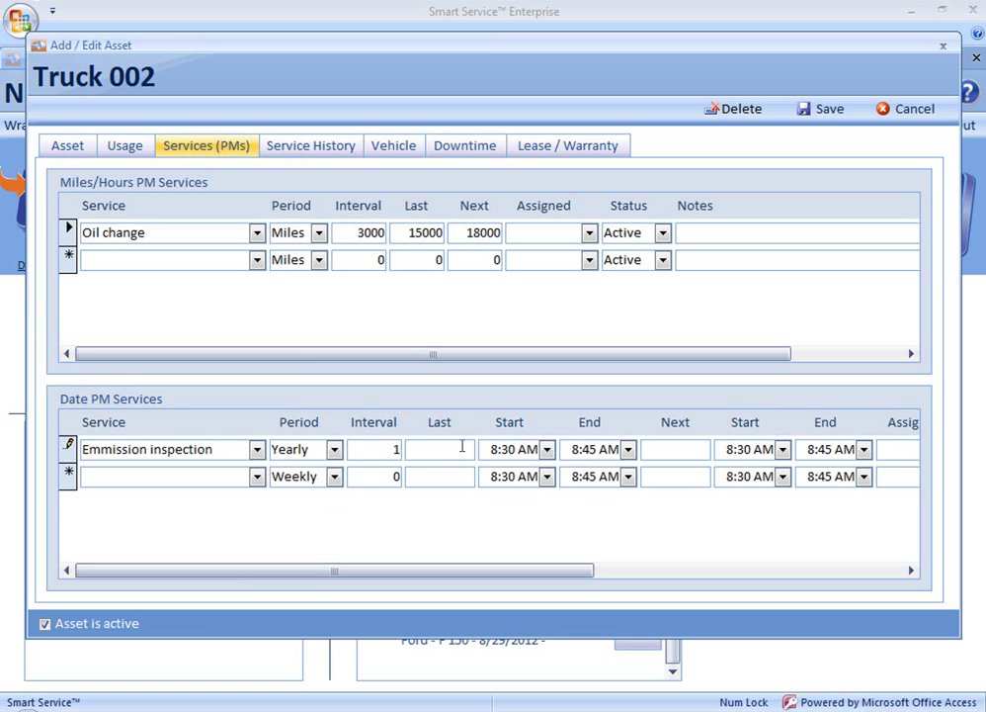
Set the inspection's last-done date to 8/1/2011
key(Tab)
click(485, 449)
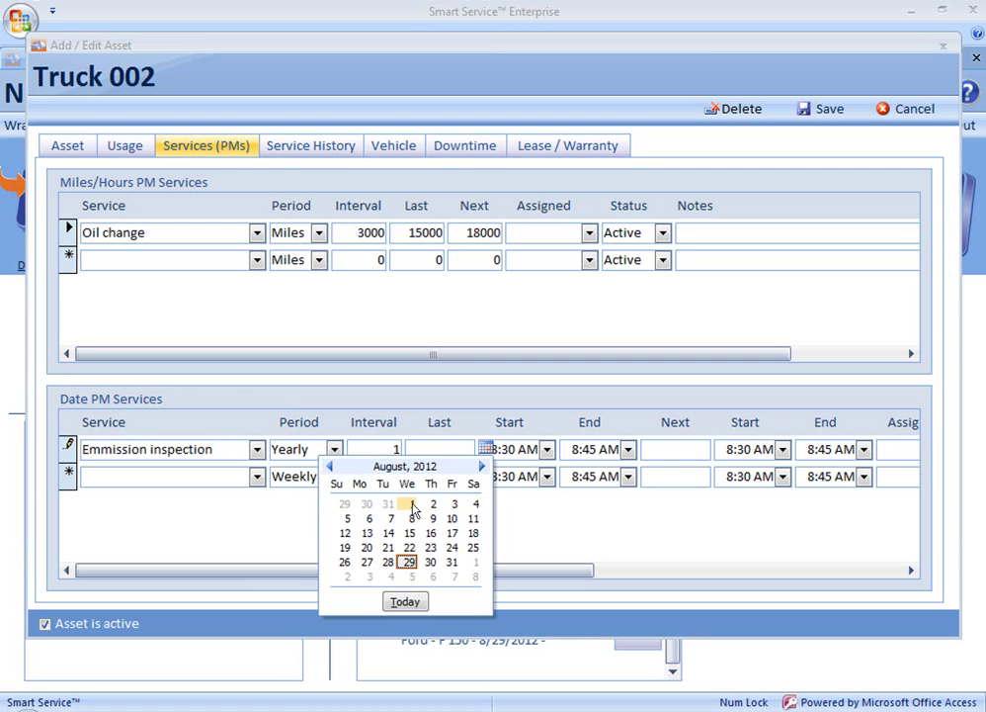
click(414, 505)
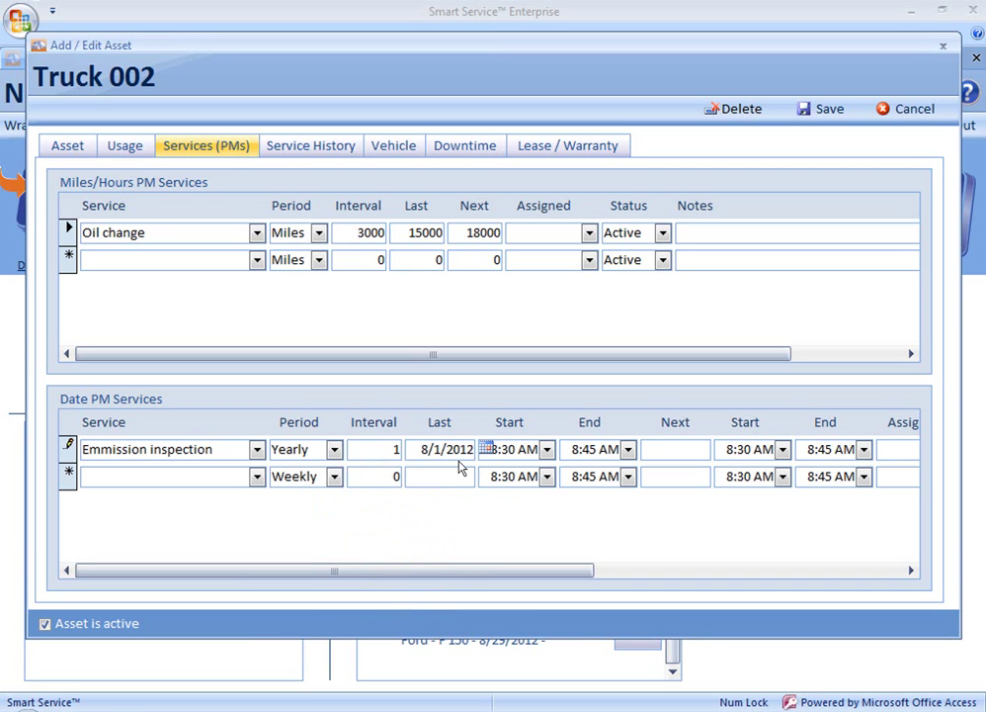
key(BackSpace)
text(1)
click(670, 452)
Set the Emmission inspection's next-due date to 8/1/2012
click(723, 450)
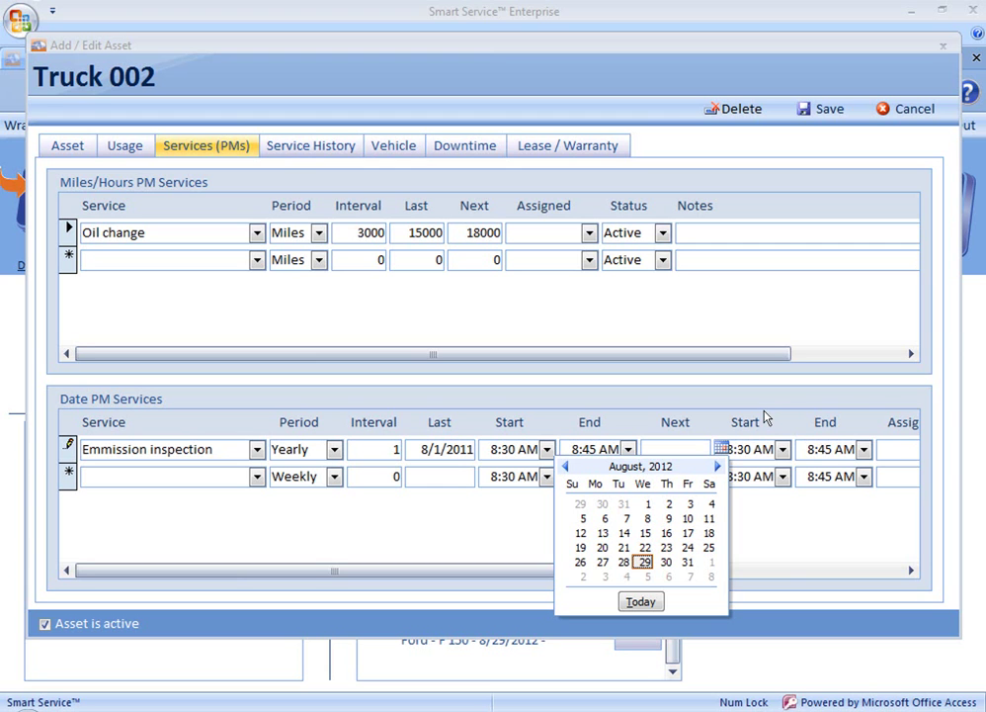
click(648, 503)
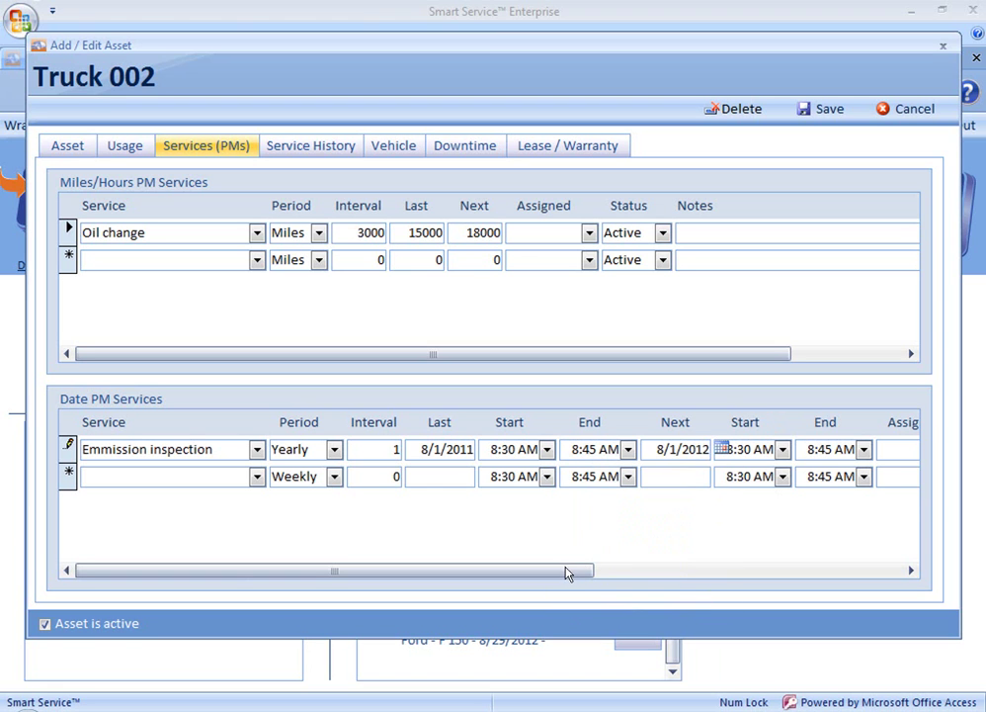
click(711, 574)
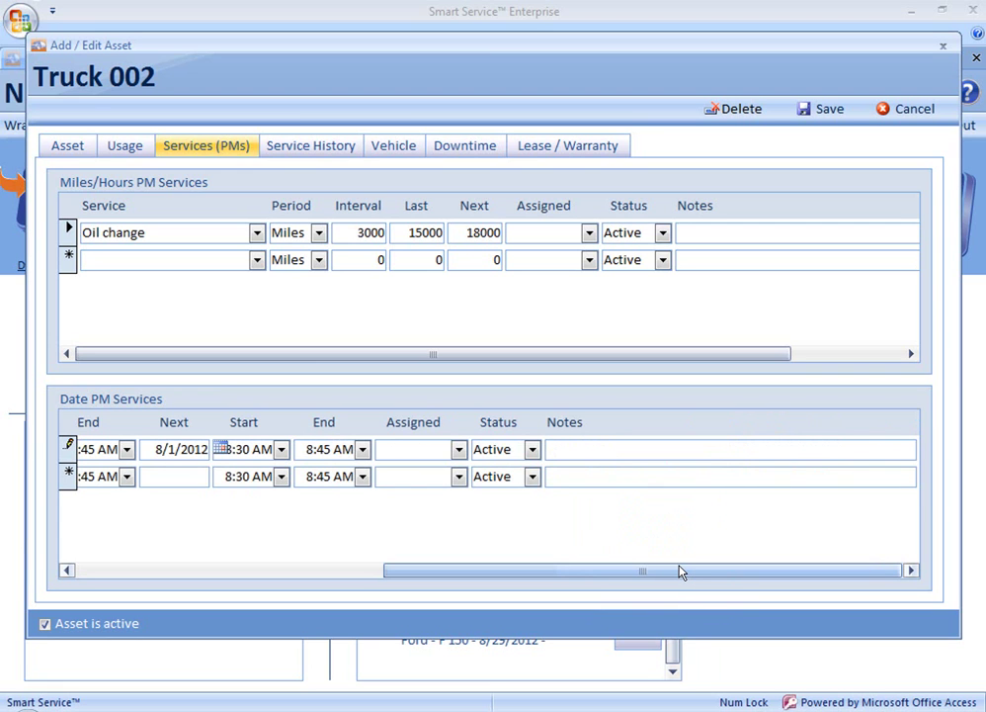
Note 'Get certificate for passing emissions check every year' on the Emmission inspection row
click(668, 451)
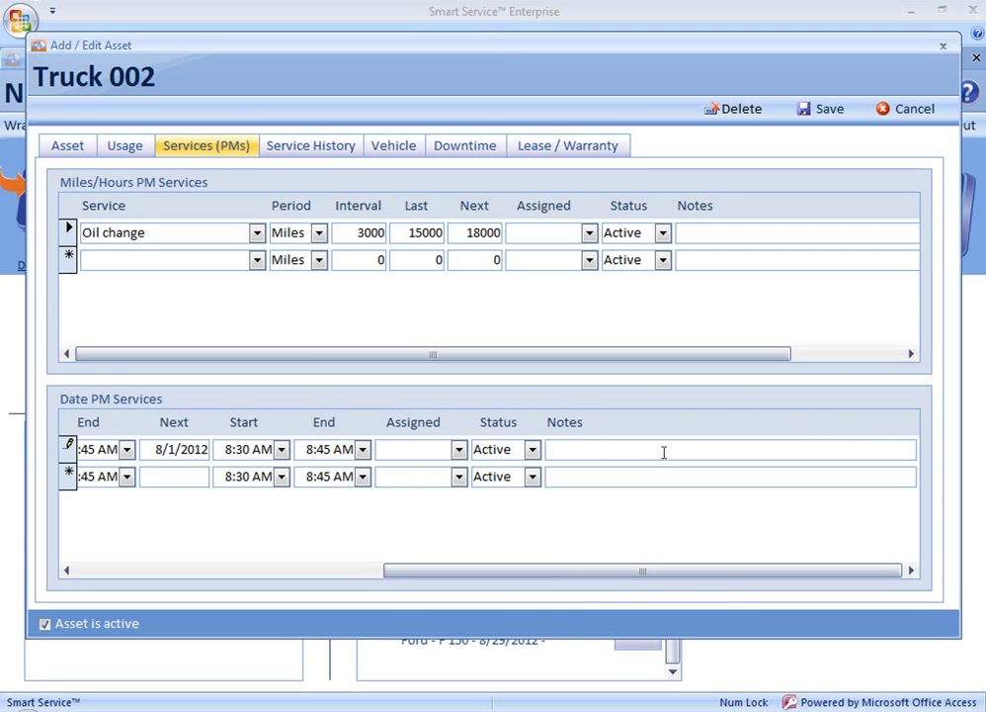
text(Get certificate f)
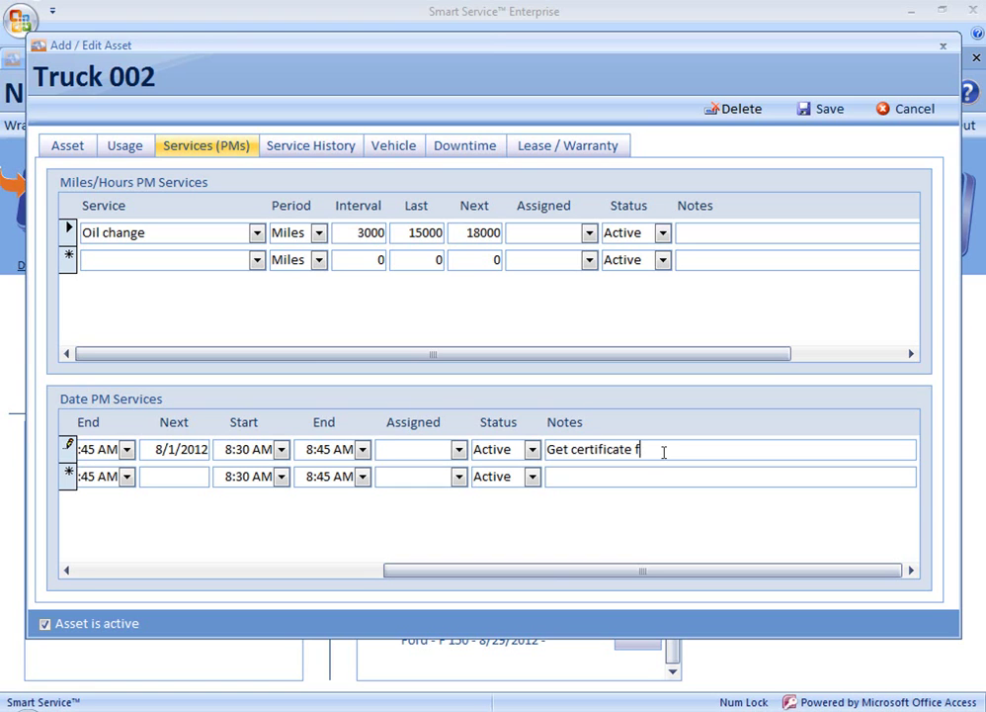
text(or passing emissions check every )
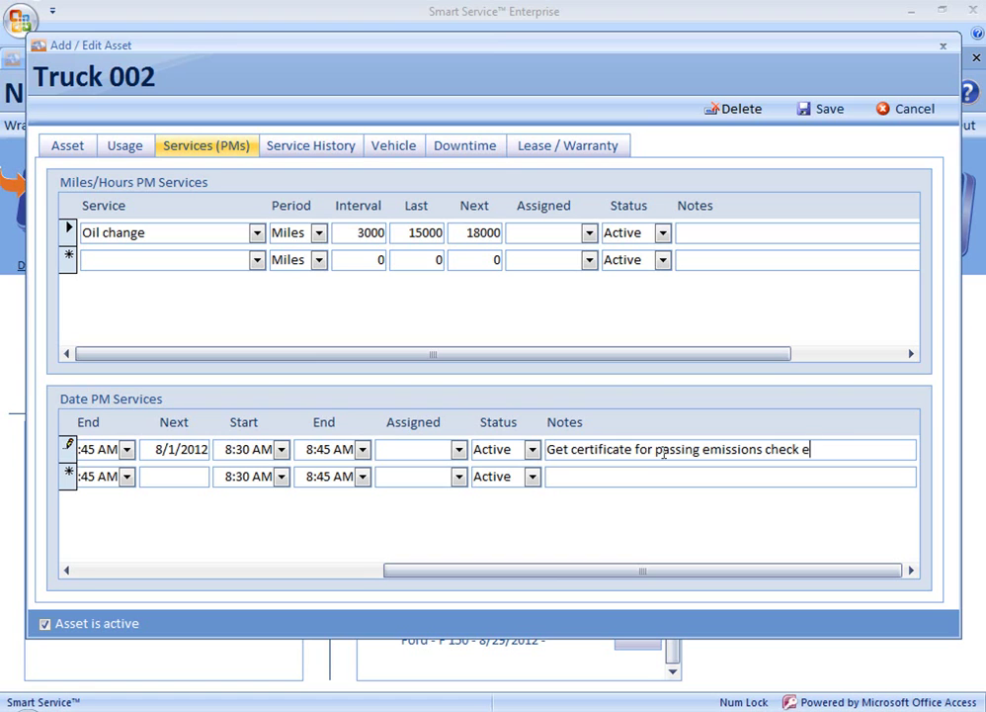
text(year)
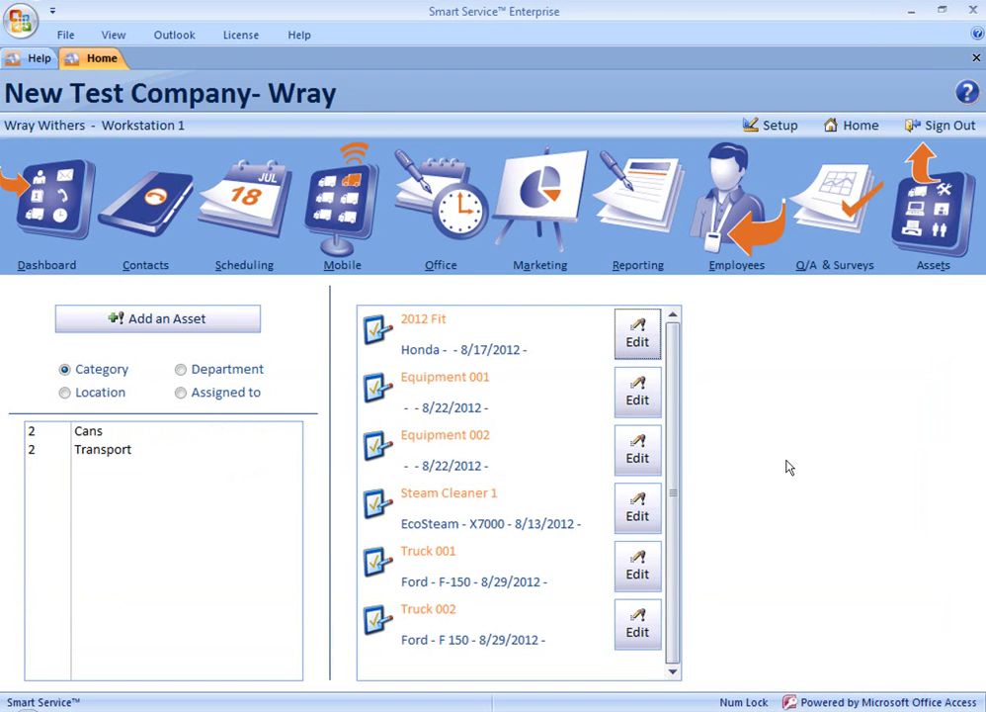
Return Home and show the 1 due PM, Truck 002's yearly Emmission inspection
click(854, 122)
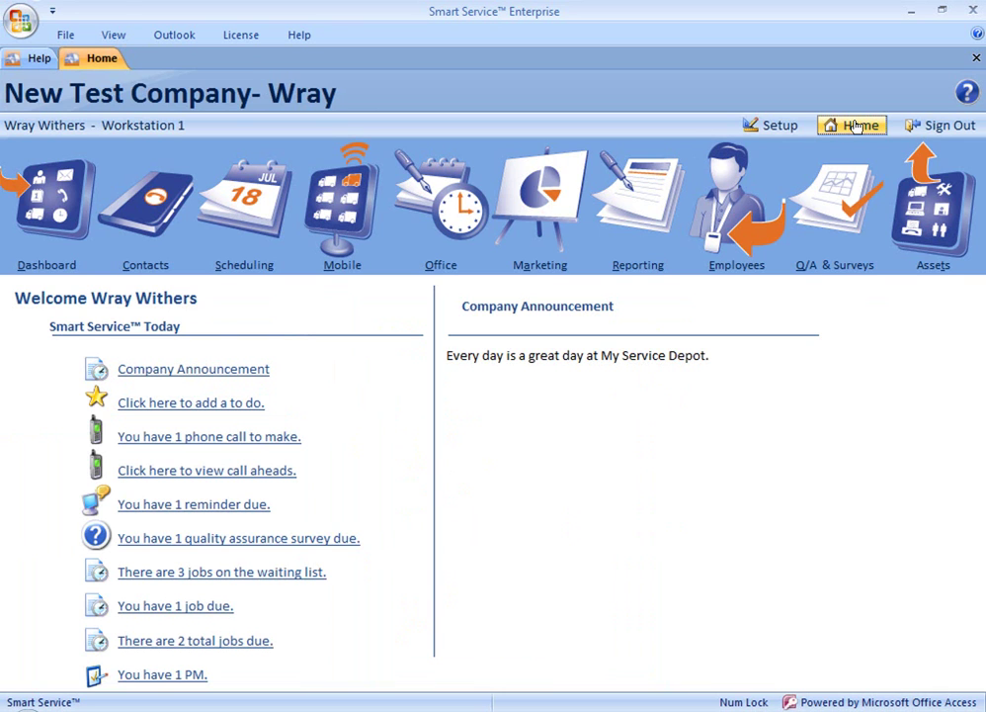
click(163, 675)
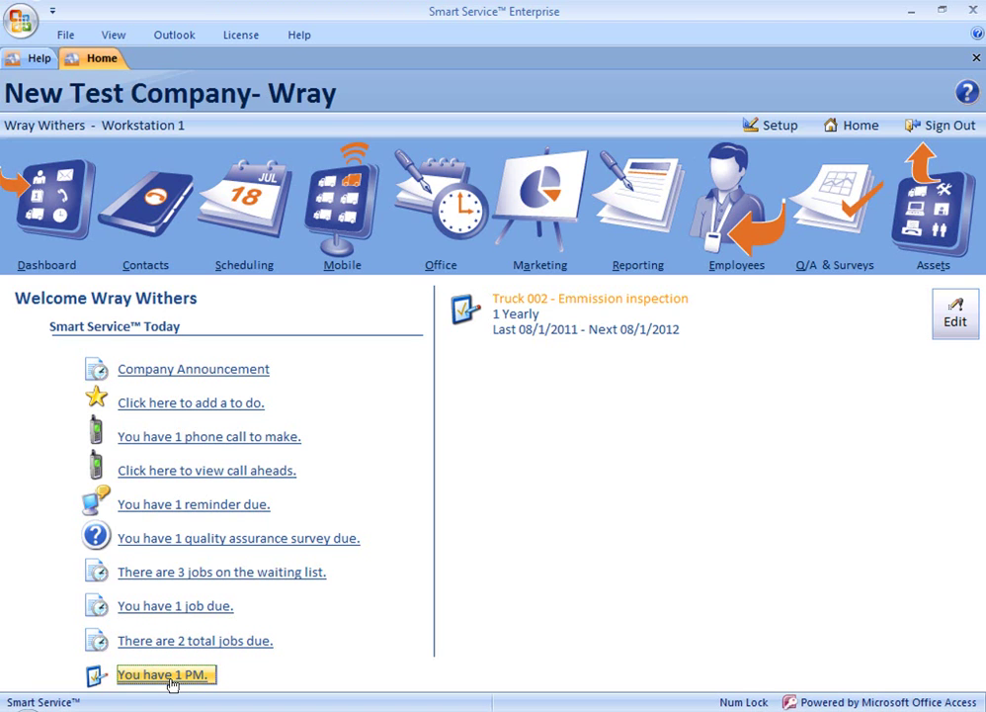
Edit the due inspection, choosing the technician in Completed By and entering 15800 miles
click(958, 314)
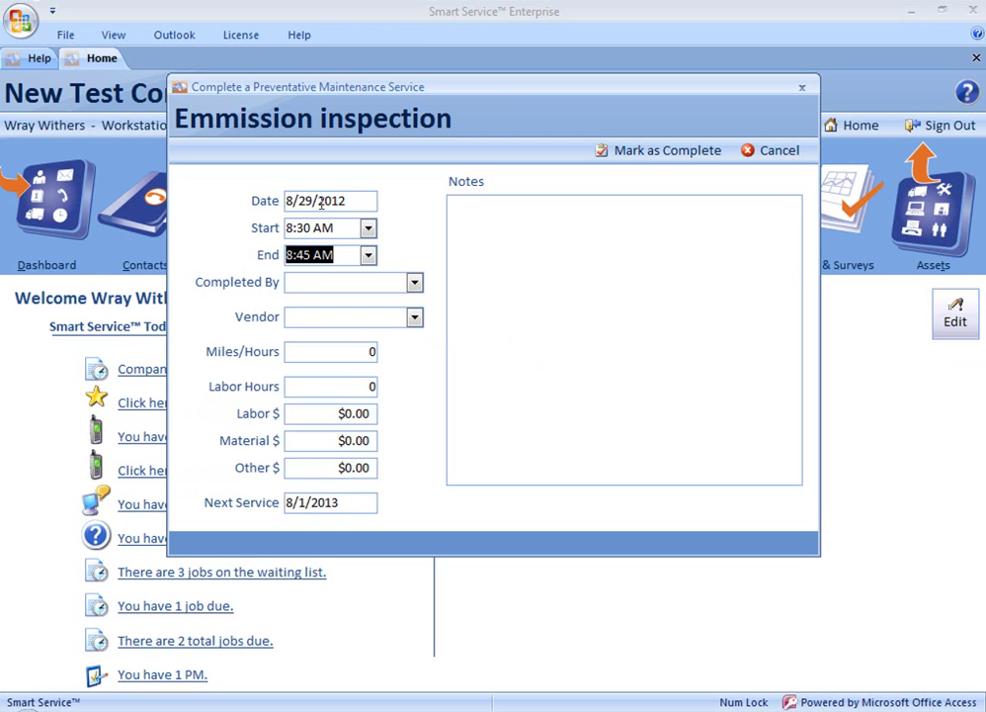
click(415, 284)
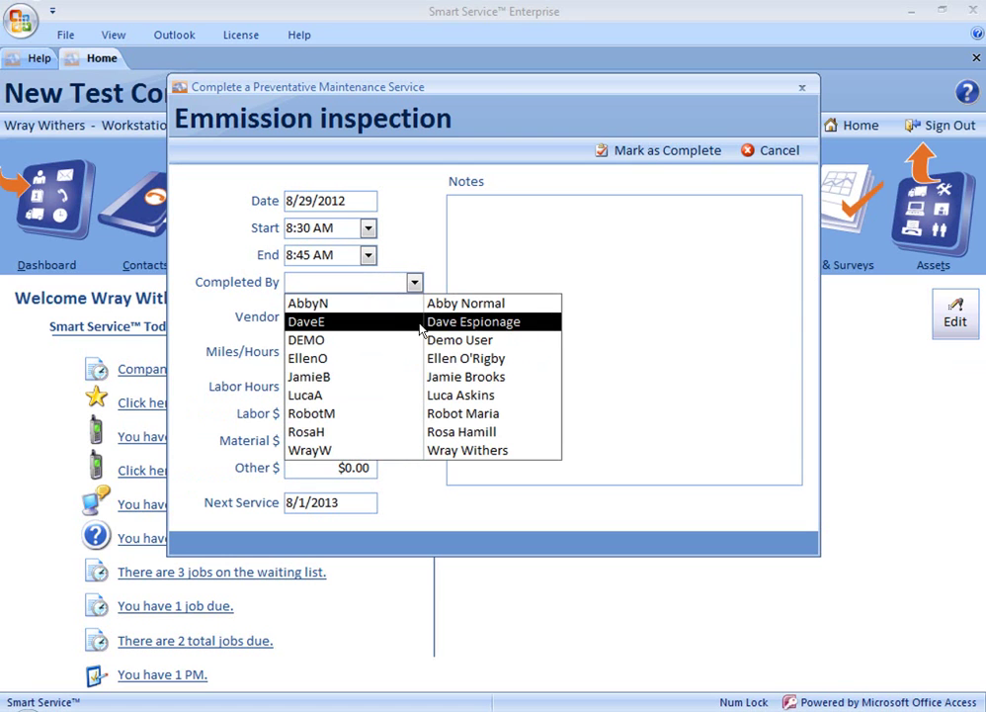
click(419, 327)
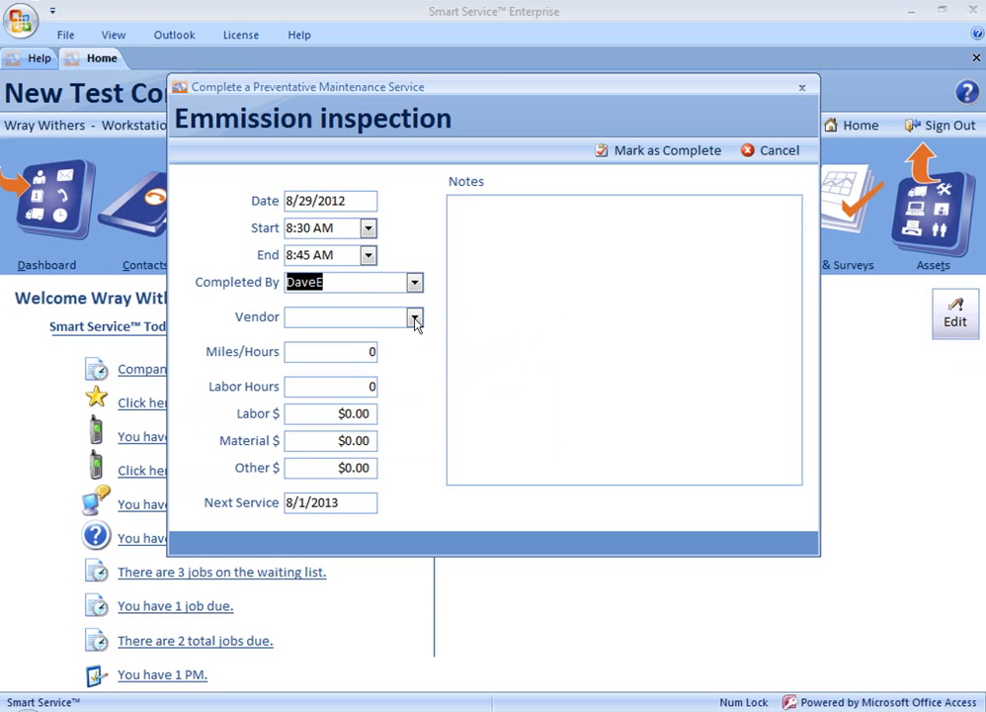
click(348, 352)
key(shift+End)
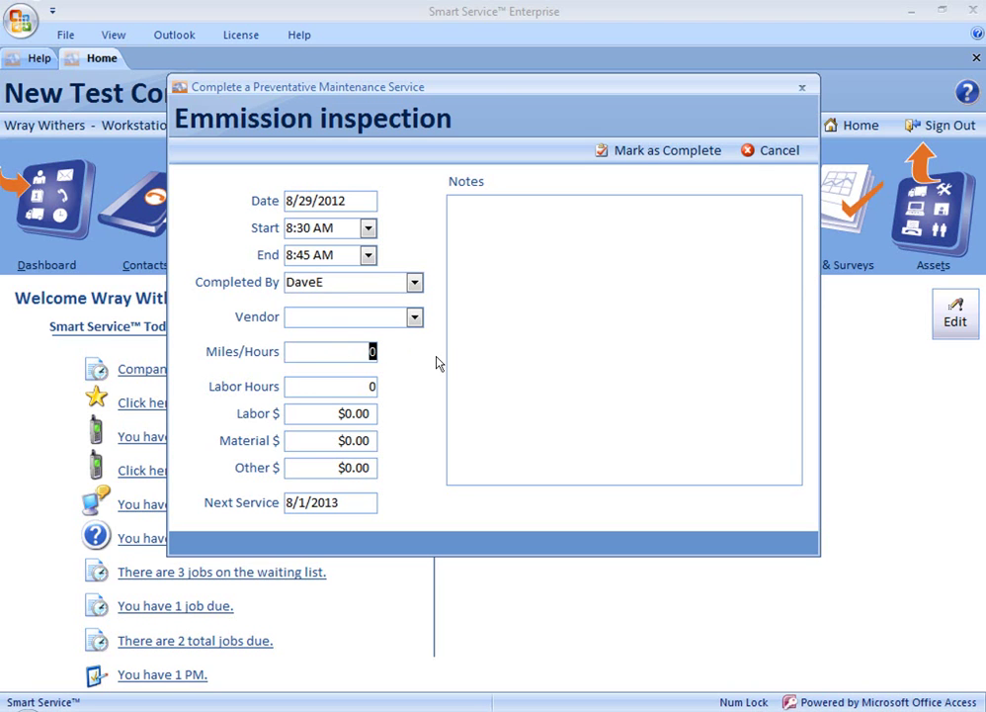
text(15800)
click(357, 390)
Add the note 'Passed inspection' and mark the emission inspection complete
click(619, 369)
text(Passs)
key(BackSpace)
text(ed inspection)
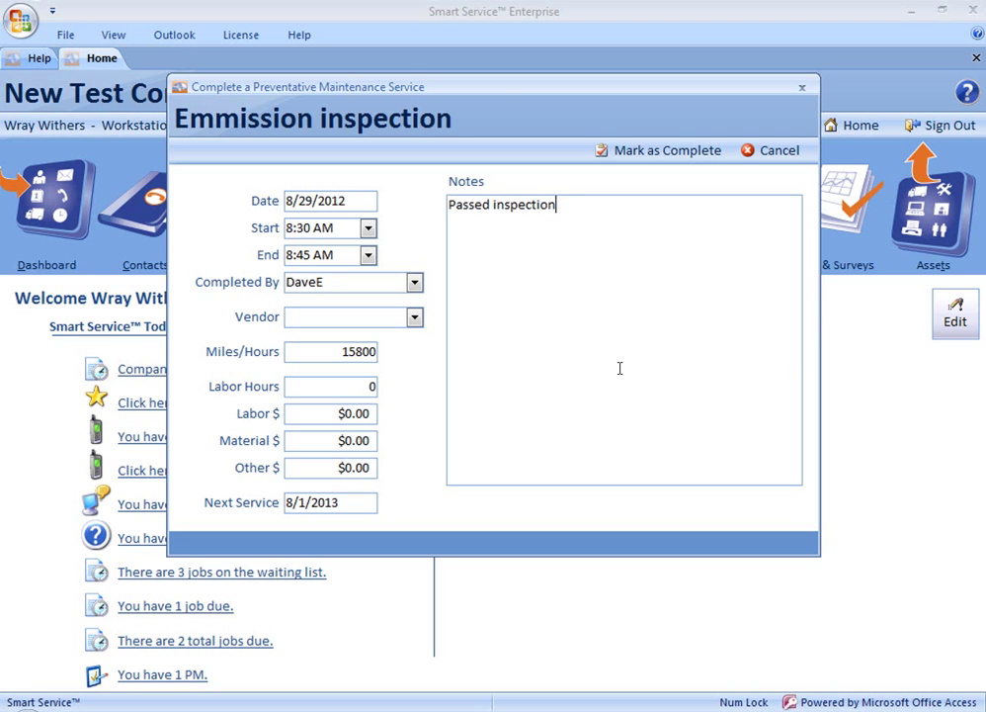
click(652, 158)
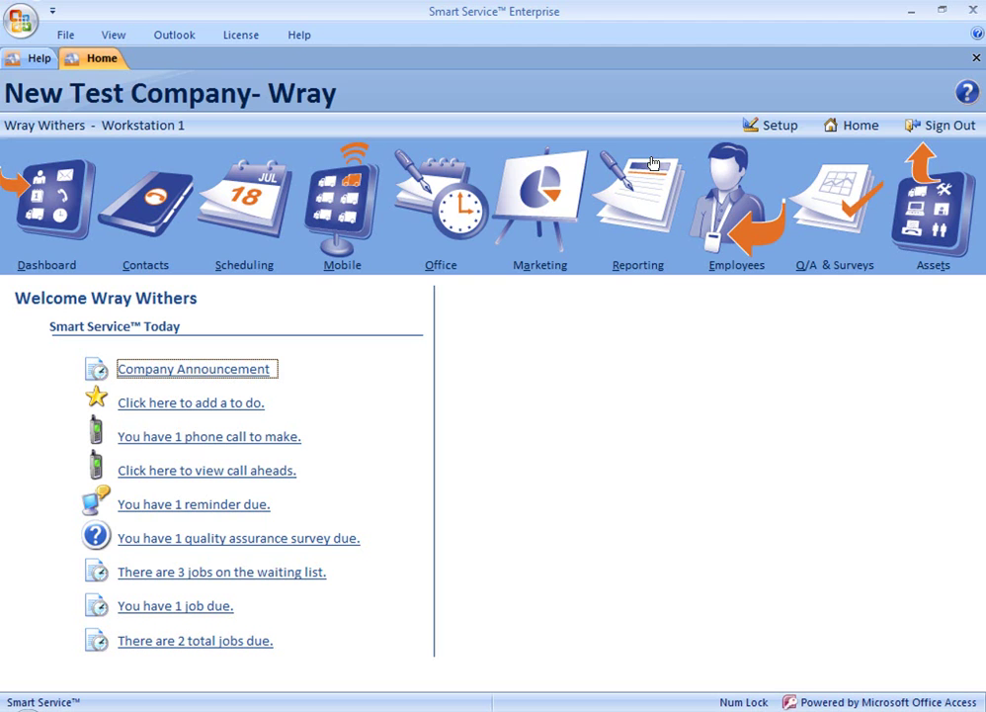
Reopen Truck 002 from Assets and view its Service History showing the 15800-mile inspection
click(944, 201)
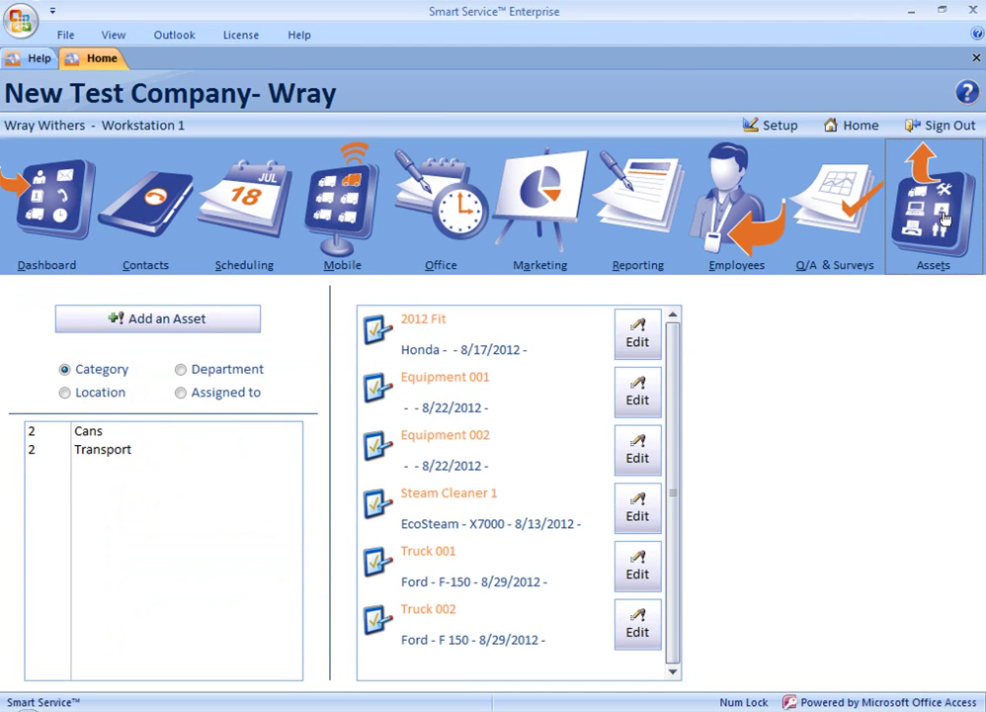
click(638, 623)
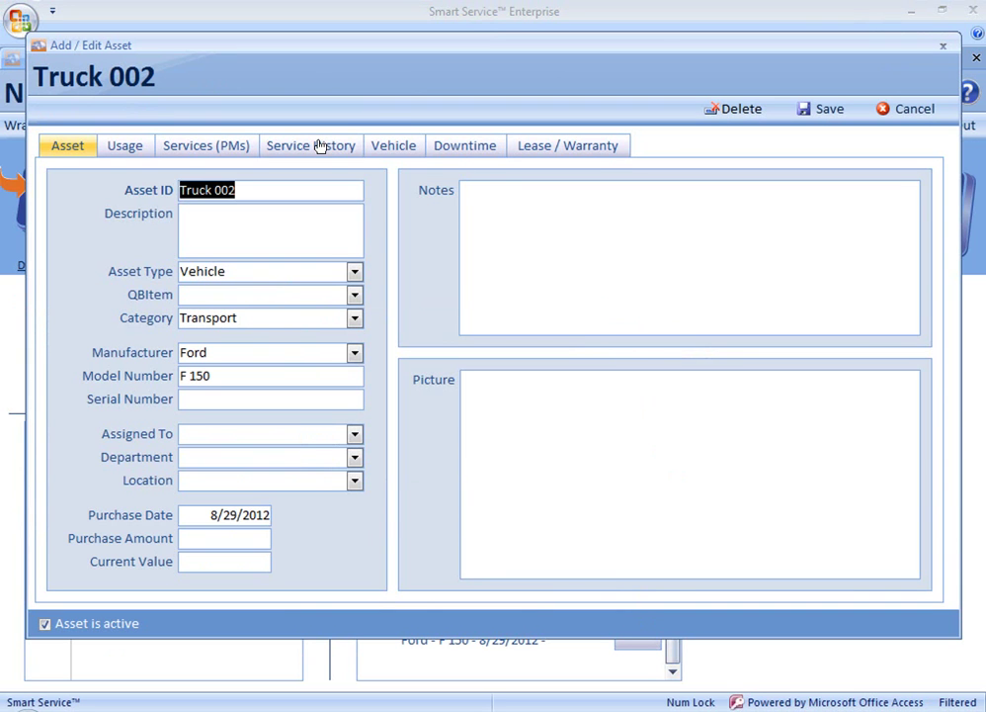
click(320, 146)
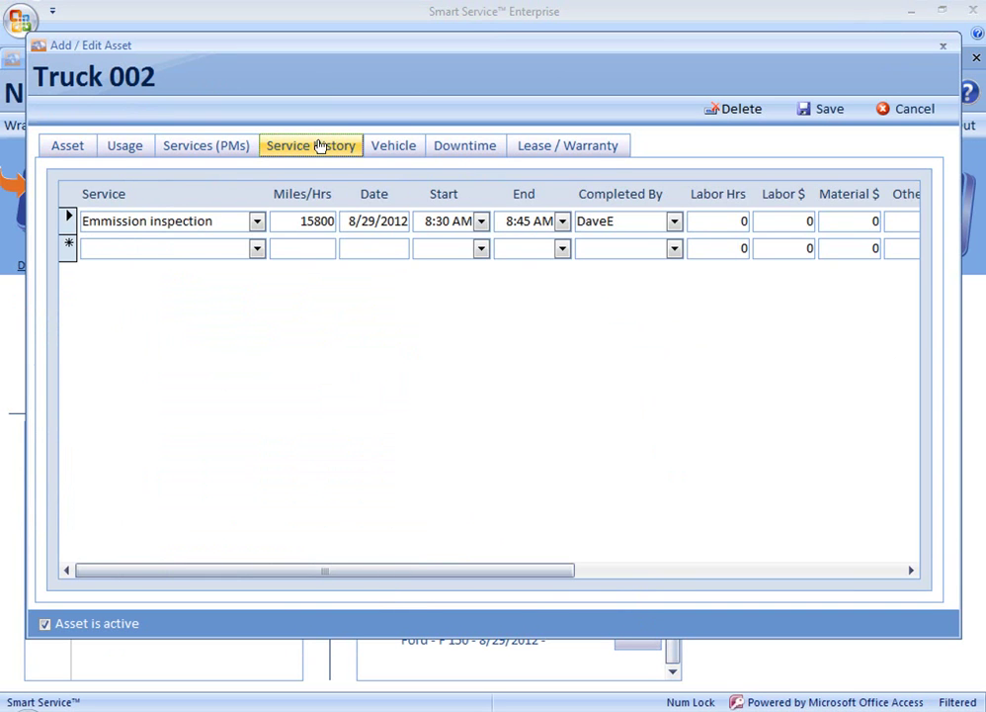